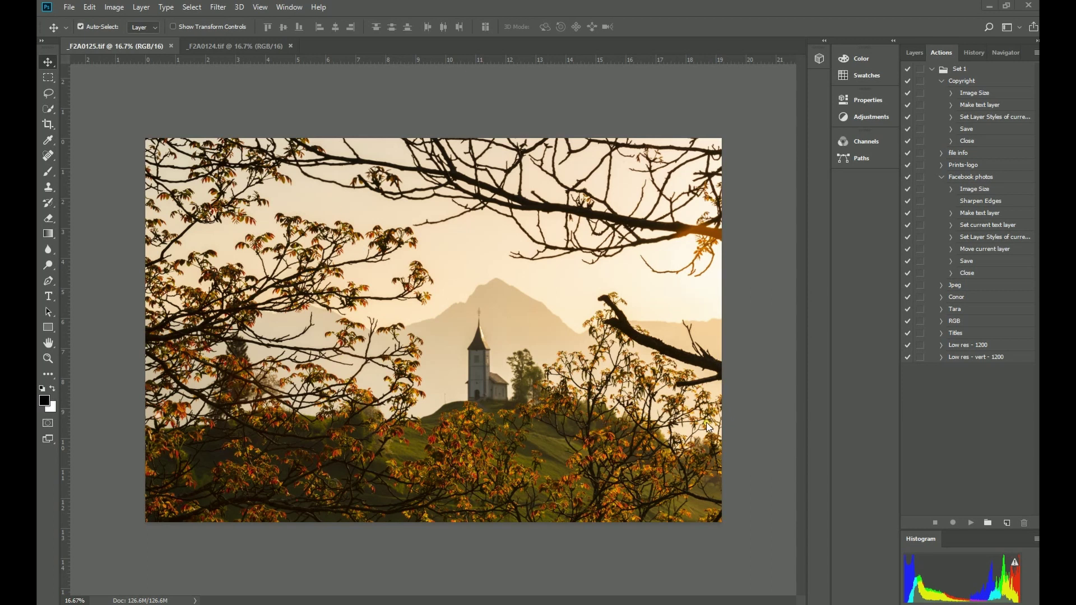
# Step: Examine the sharpness of the church and the foreground leaves up close in _F2A0125.tif
pyautogui.click(495, 377)
pyautogui.click(48, 358)
pyautogui.click(532, 375)
pyautogui.moveTo(535, 379); pyautogui.dragTo(362, 349)
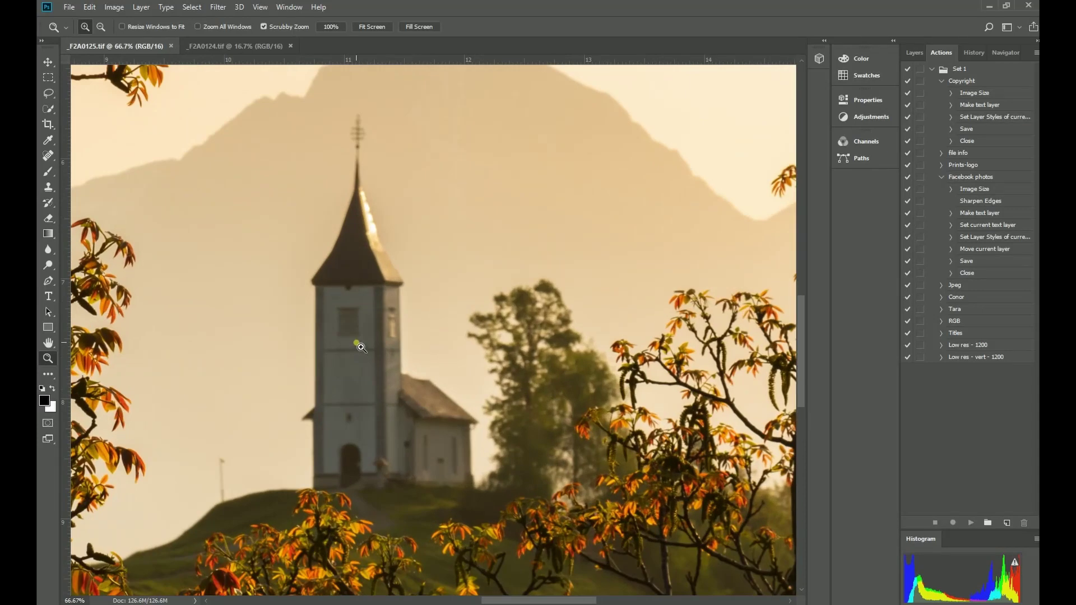
pyautogui.scroll(3, 443, 305)
pyautogui.scroll(1, 446, 297)
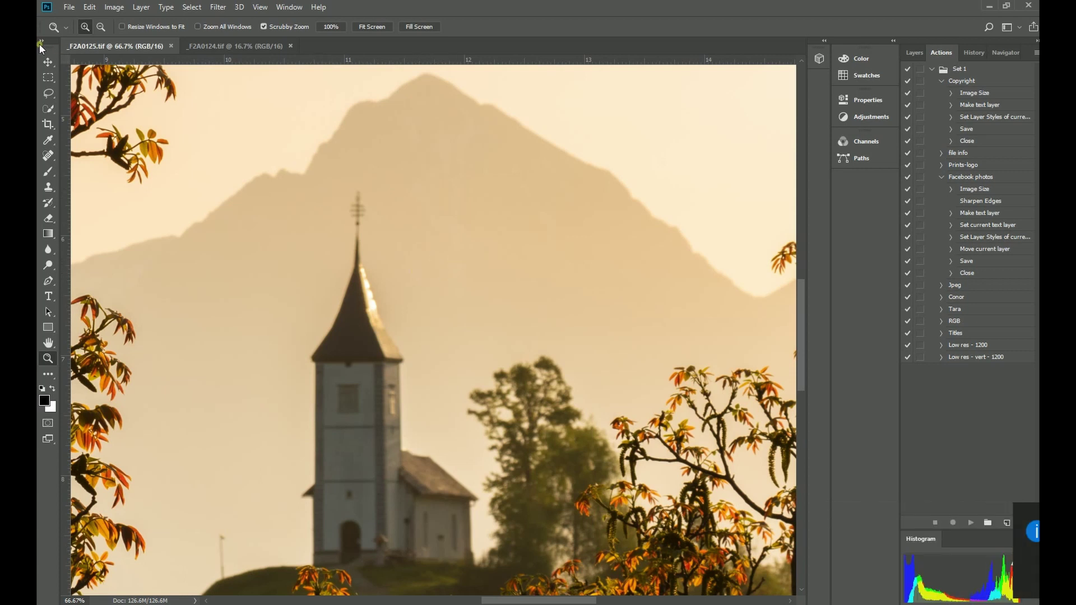
pyautogui.click(64, 11)
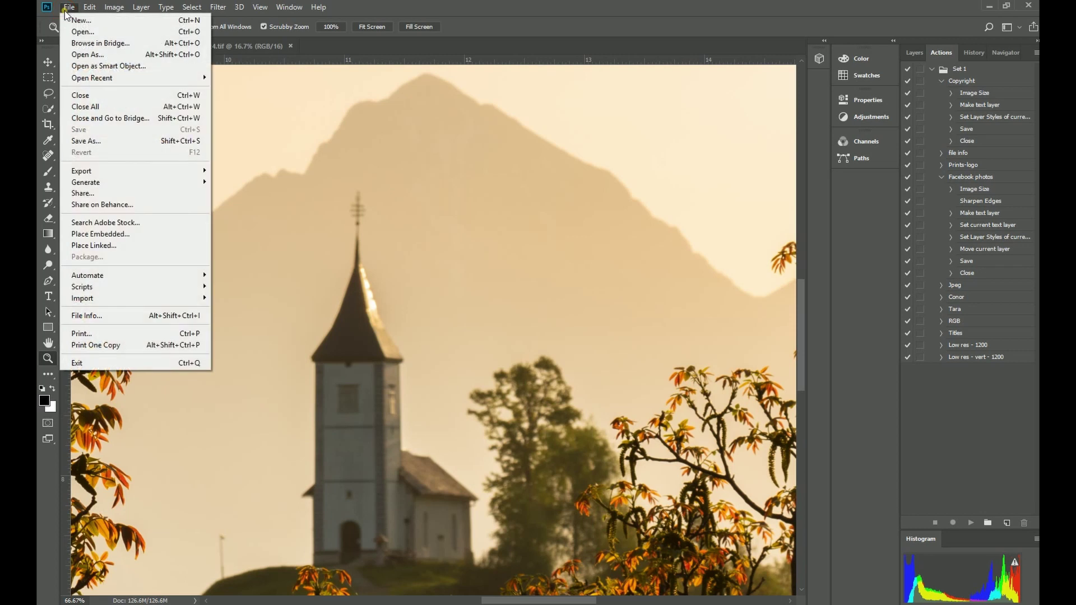
pyautogui.click(66, 11)
# Step: Examine the church and the surrounding branches up close in _F2A0124.tif to compare their focus with the other photo
pyautogui.click(220, 46)
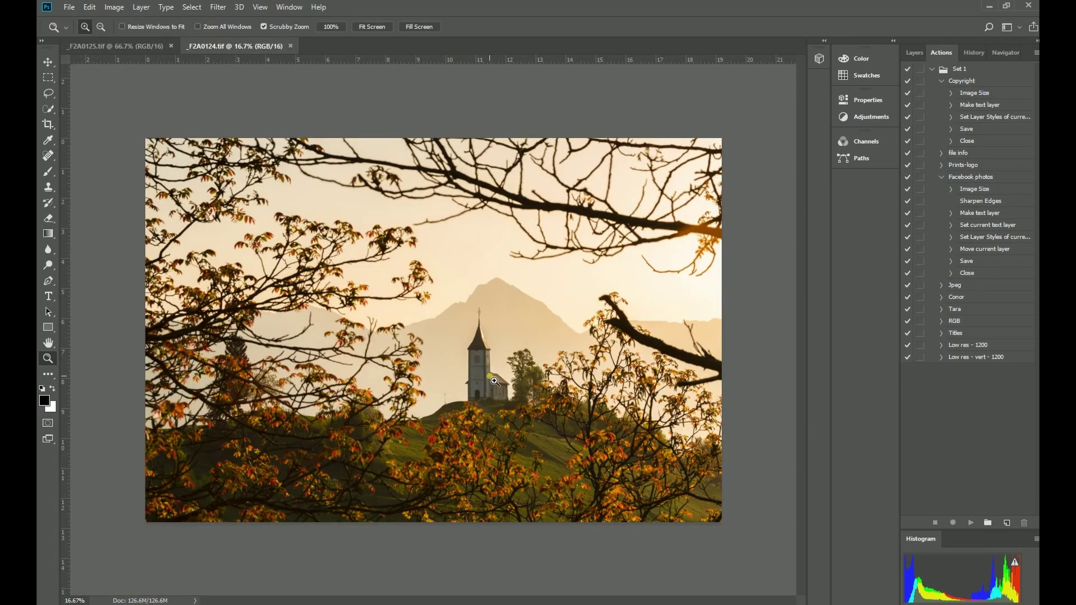
pyautogui.click(492, 380)
pyautogui.click(492, 380)
pyautogui.click(493, 381)
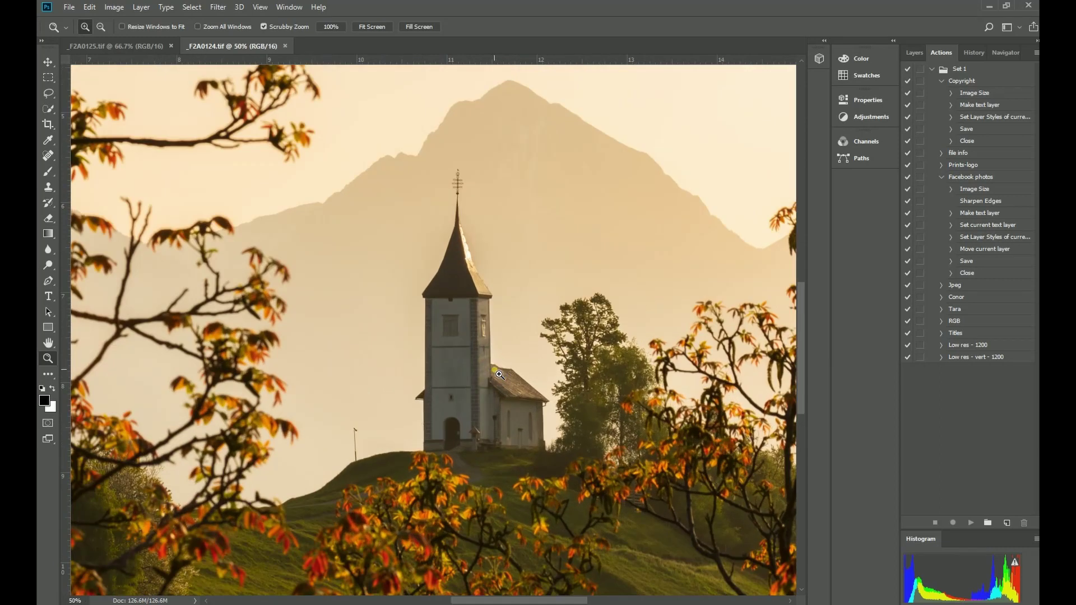
pyautogui.moveTo(494, 381); pyautogui.dragTo(516, 382)
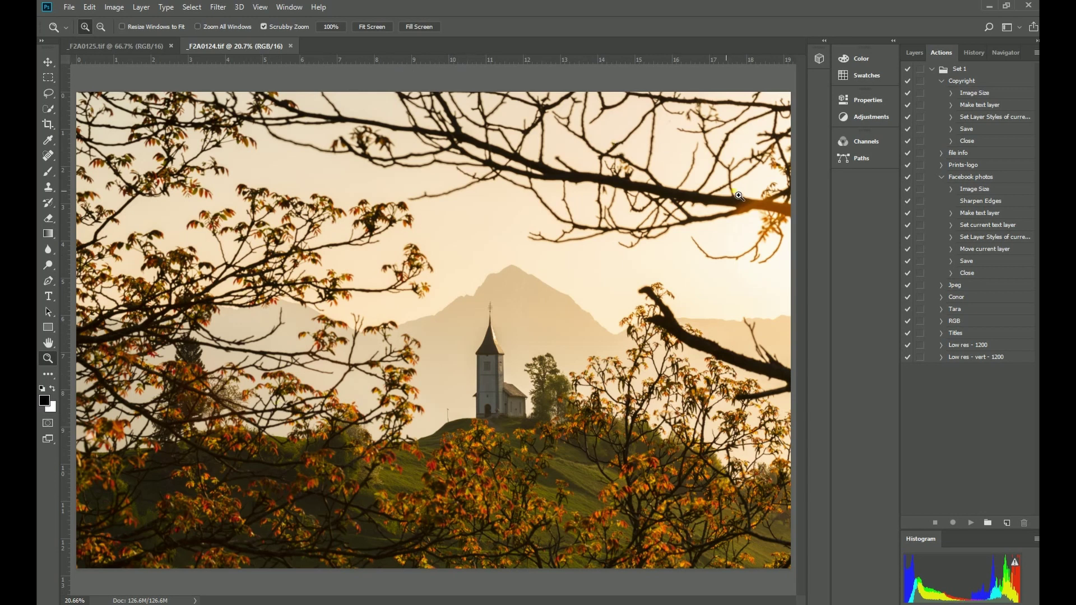
pyautogui.click(512, 398)
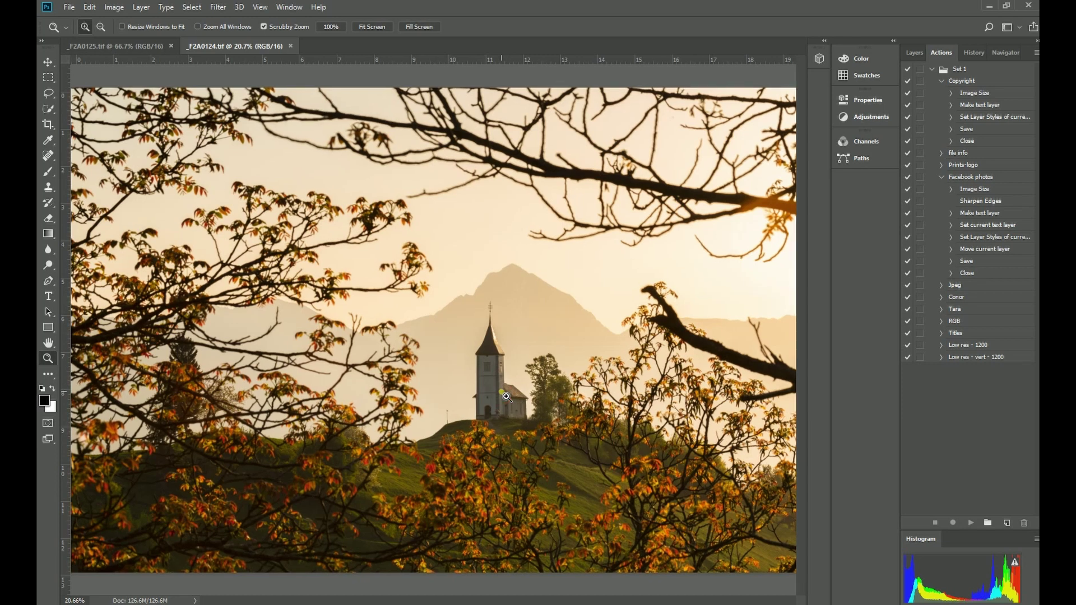
pyautogui.click(521, 392)
pyautogui.click(533, 387)
pyautogui.click(541, 381)
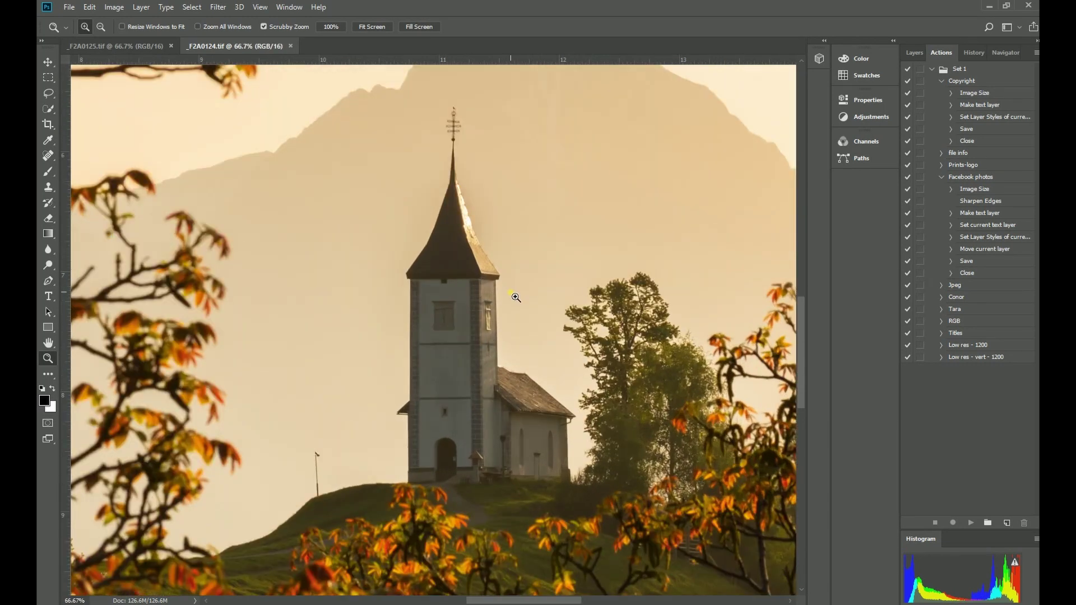
pyautogui.scroll(2, 517, 308)
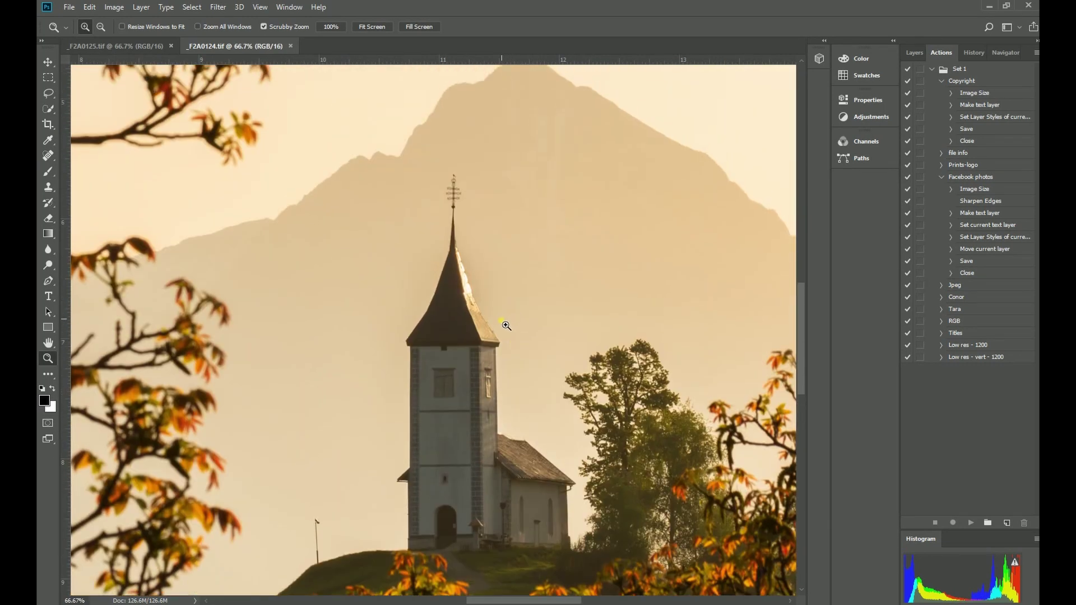
pyautogui.rightClick(455, 268)
pyautogui.click(470, 275)
pyautogui.rightClick(470, 276)
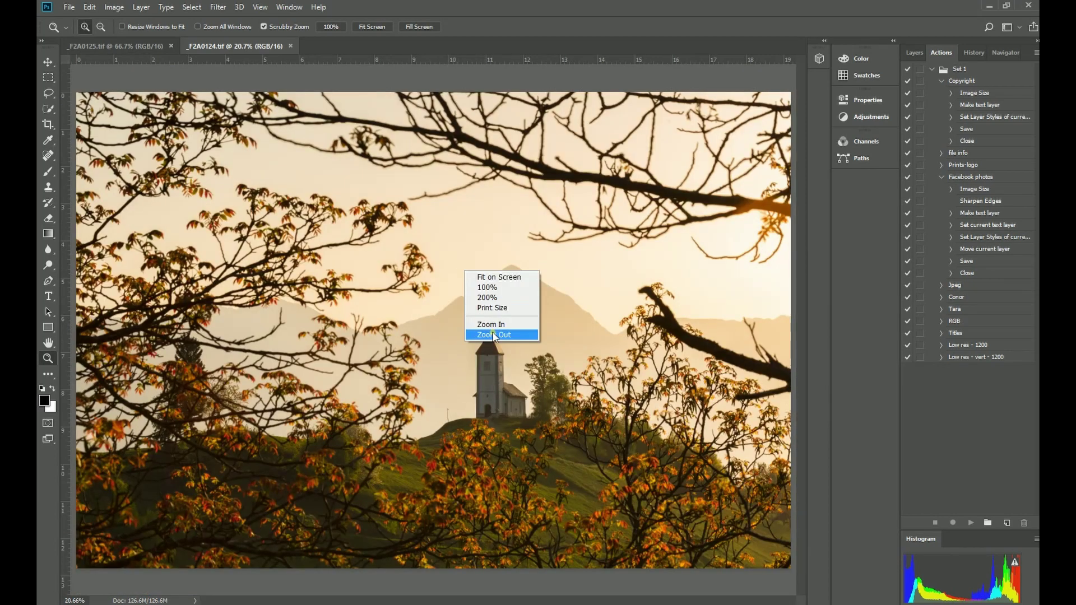
pyautogui.click(493, 332)
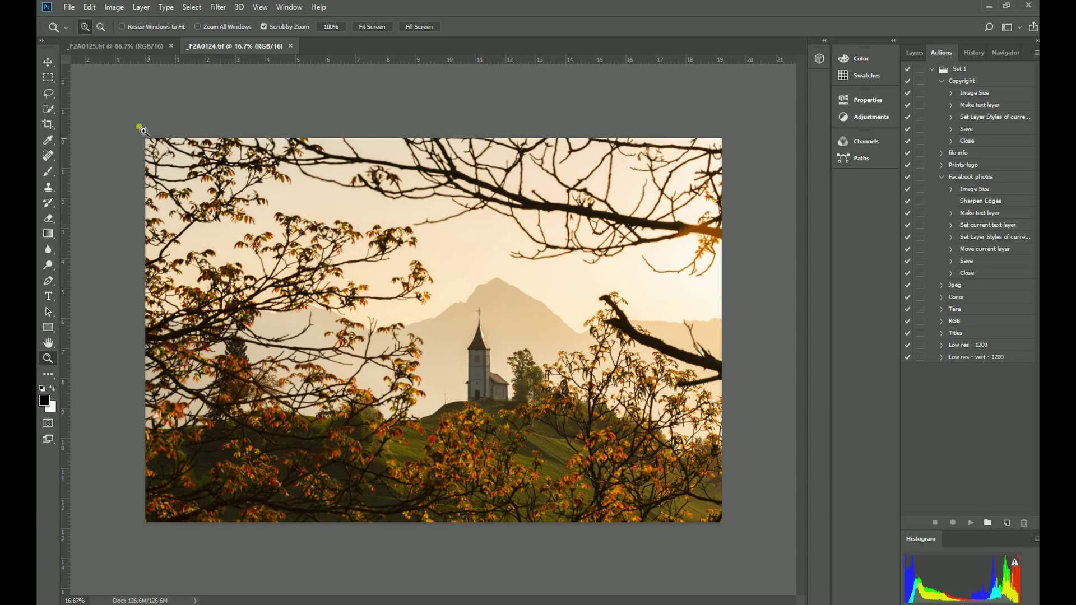
# Step: Select the entire canvas of _F2A0125.tif and copy it
pyautogui.click(129, 46)
pyautogui.rightClick(393, 196)
pyautogui.click(397, 202)
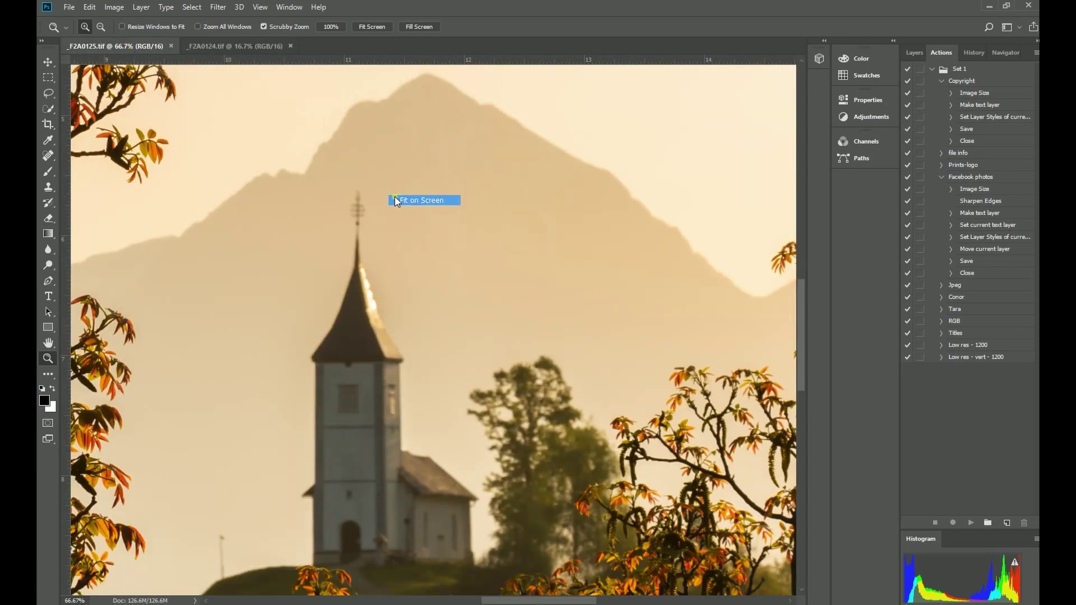
pyautogui.rightClick(395, 198)
pyautogui.click(424, 262)
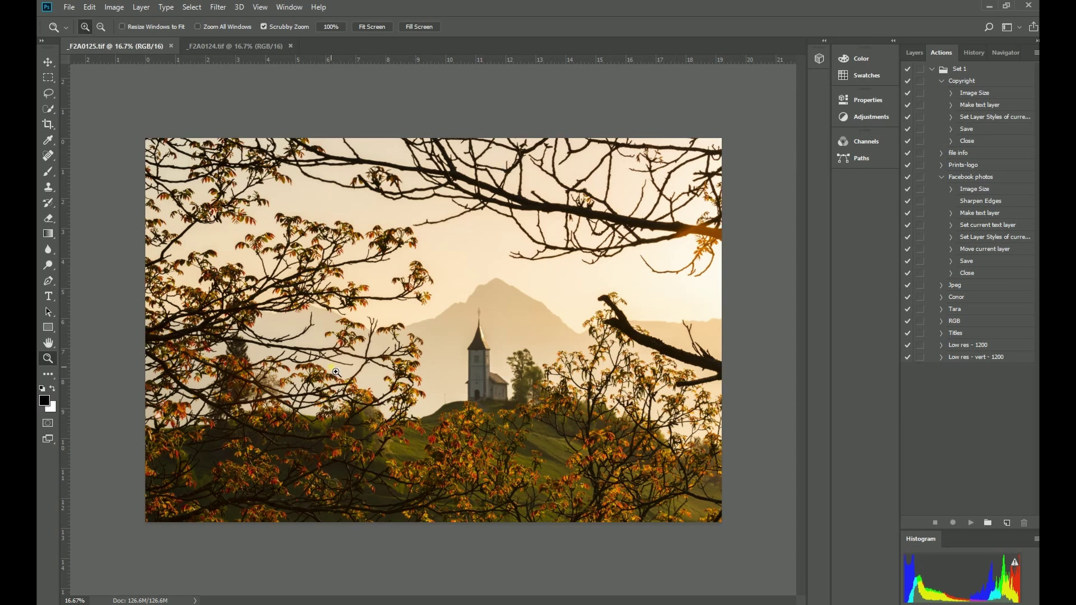
pyautogui.click(87, 6)
pyautogui.moveTo(207, 9)
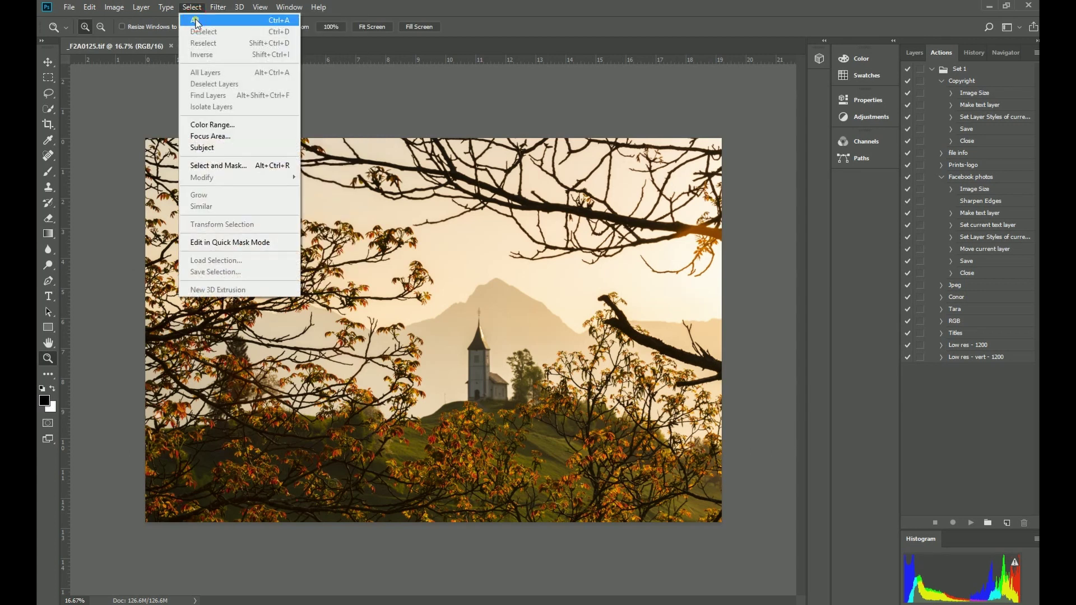
pyautogui.click(195, 19)
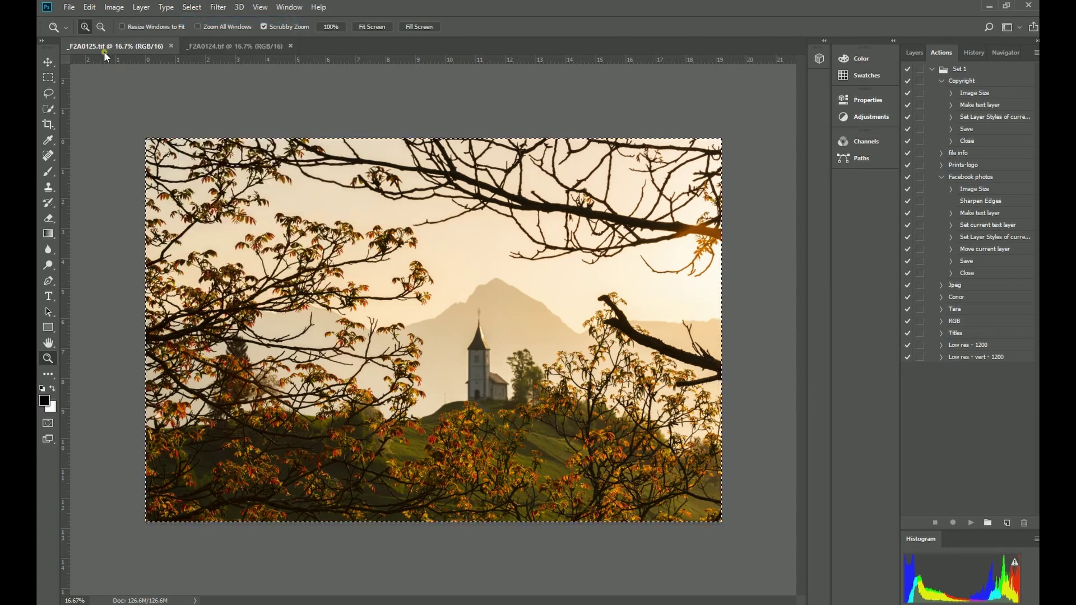
pyautogui.click(89, 7)
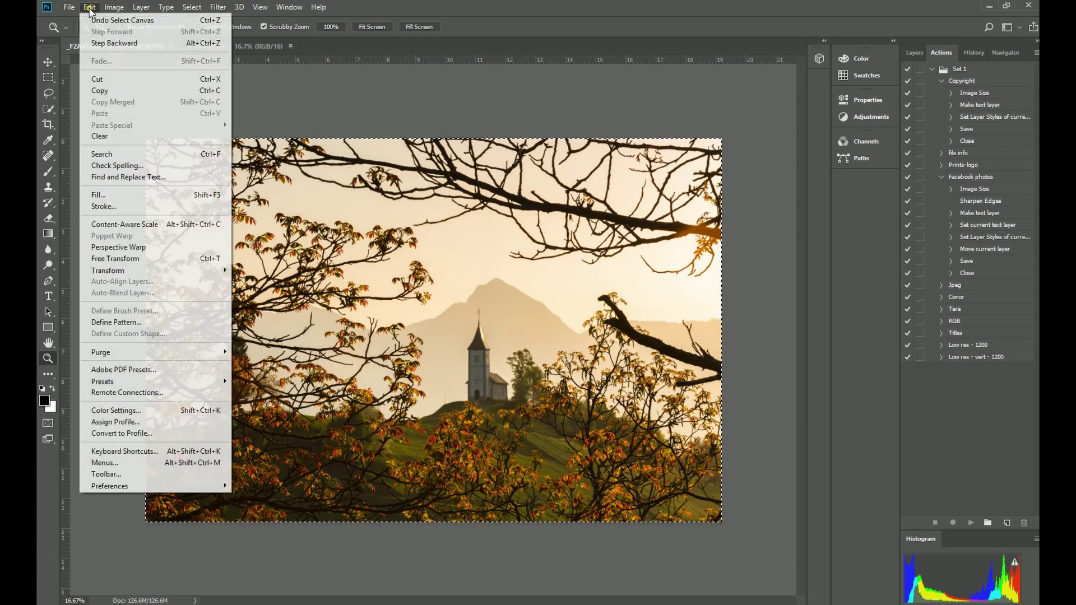
pyautogui.click(121, 90)
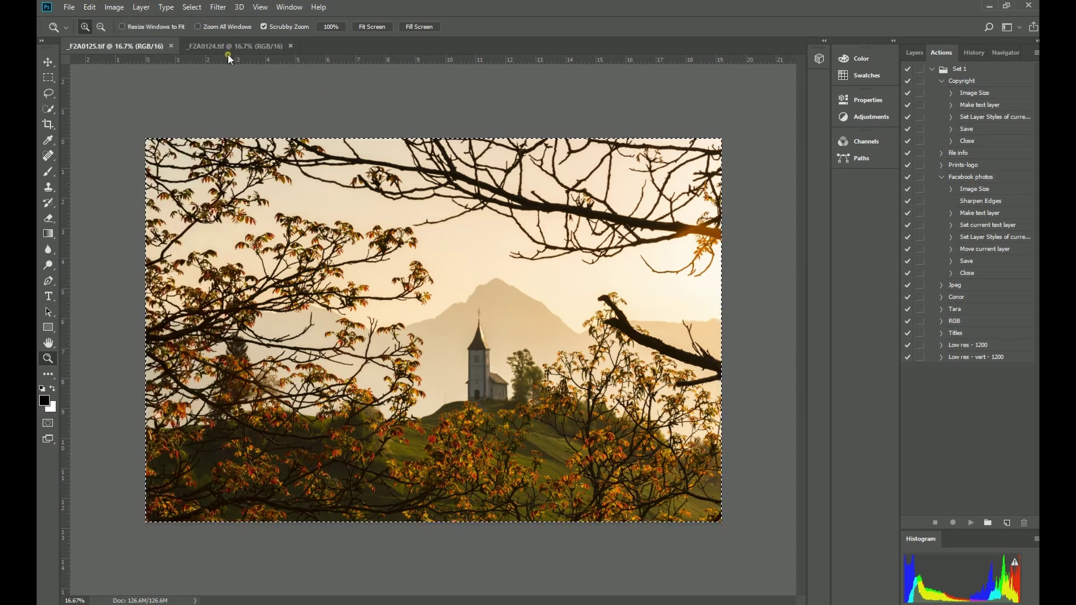
# Step: Paste the copied photo into _F2A0124.tif as a new layer
pyautogui.click(209, 46)
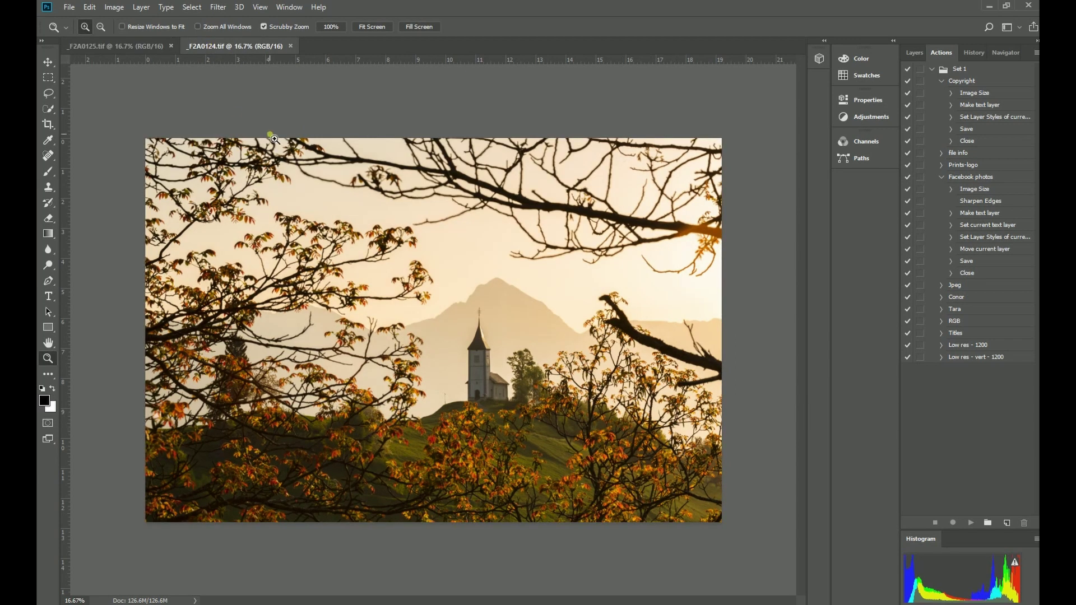
pyautogui.click(89, 7)
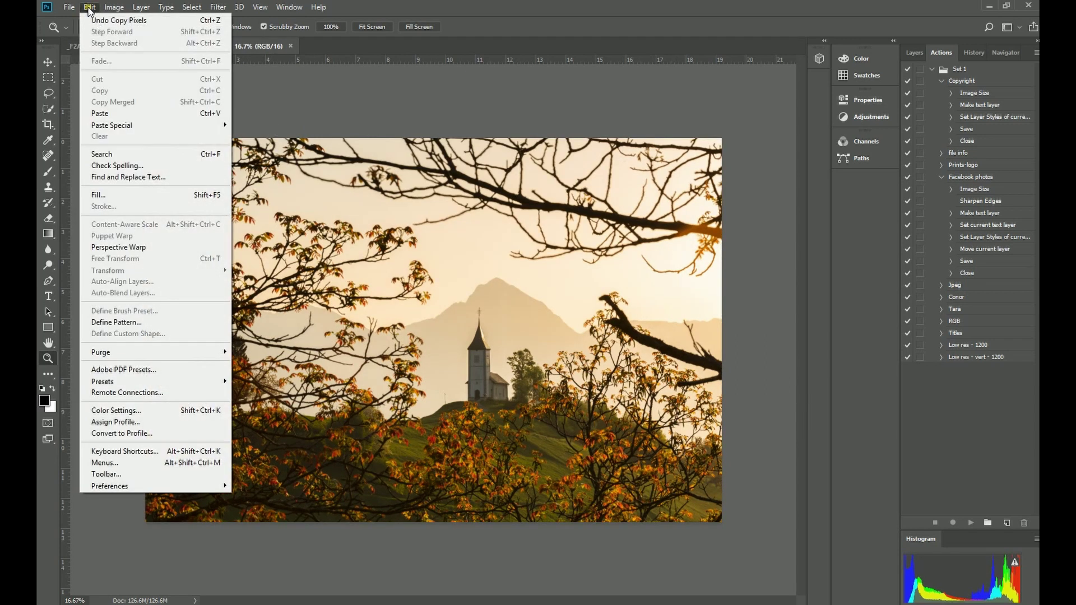
pyautogui.click(144, 113)
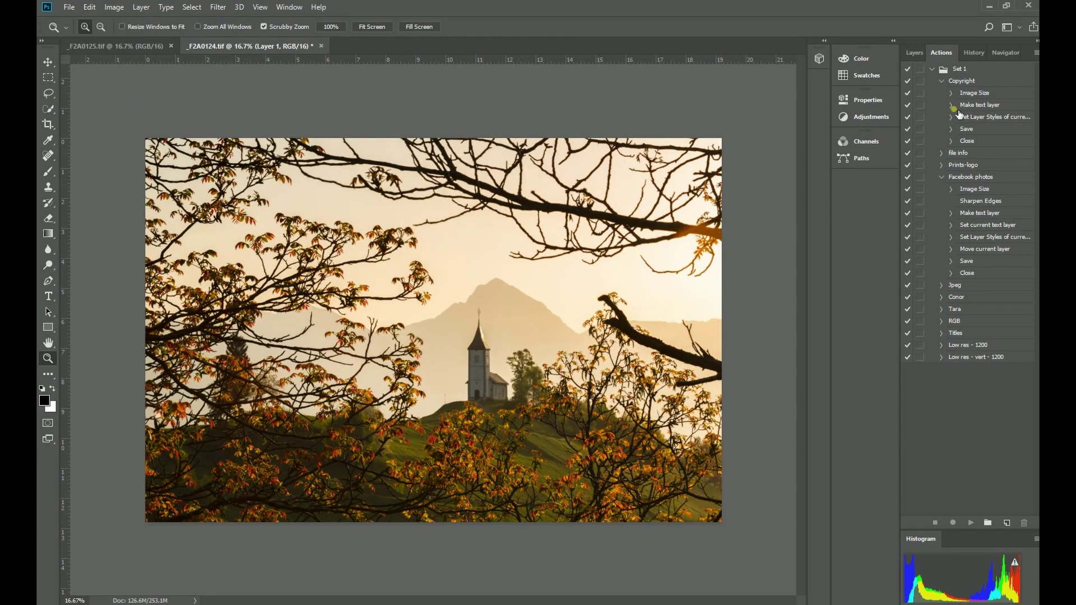
# Step: Add a Reveal All layer mask to the pasted layer above the background
pyautogui.click(910, 52)
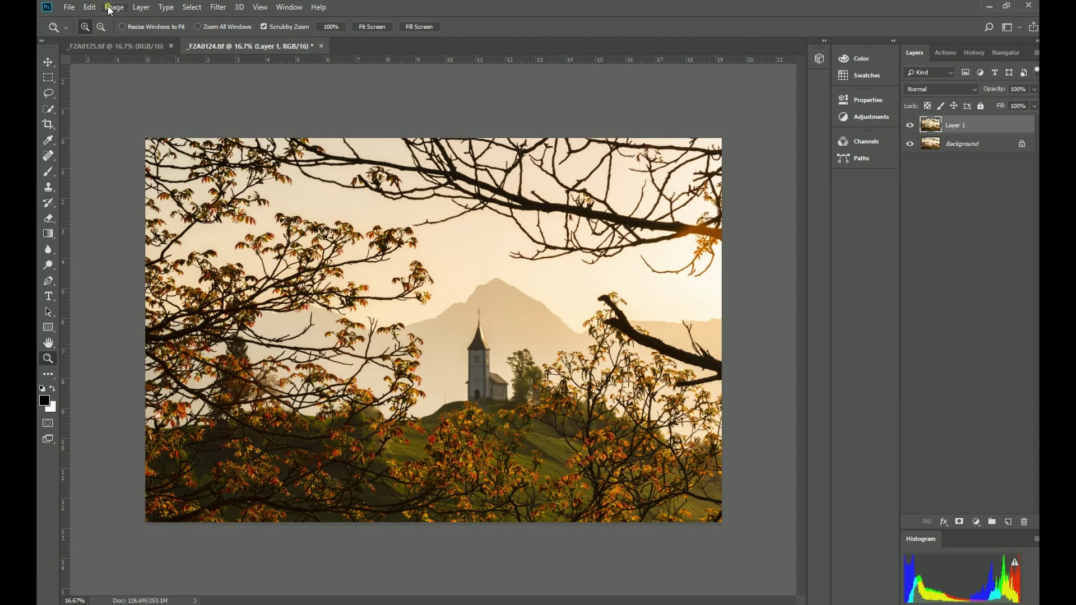
pyautogui.click(141, 7)
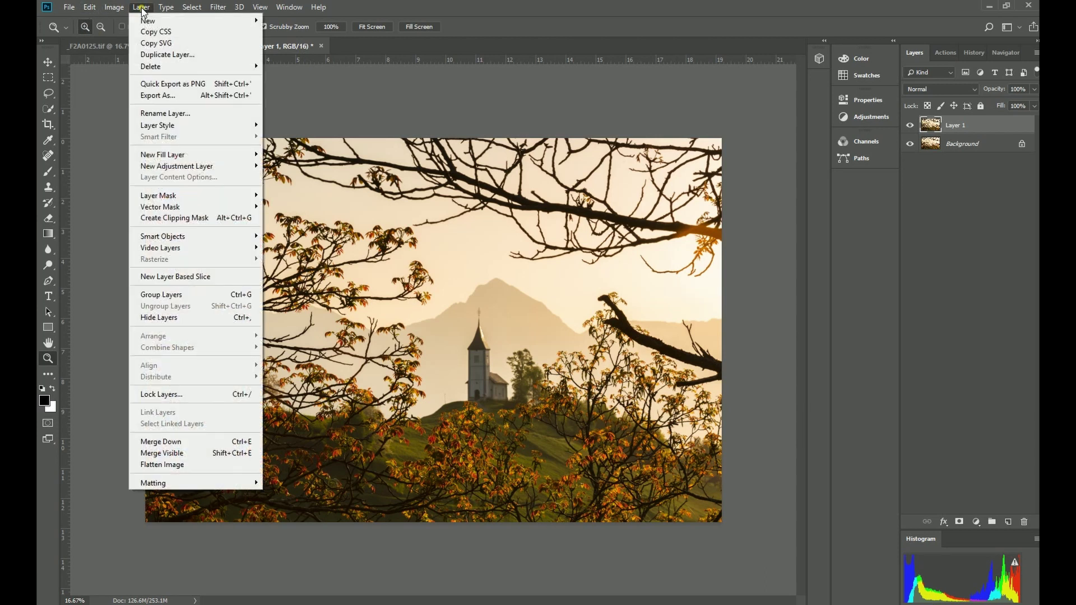
pyautogui.moveTo(202, 195)
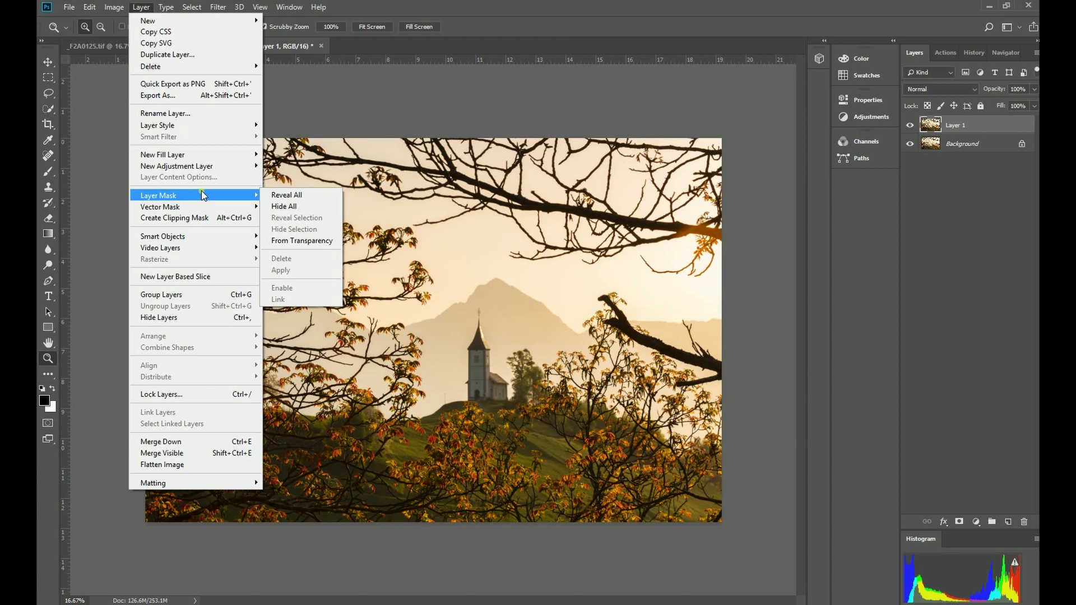
pyautogui.click(286, 196)
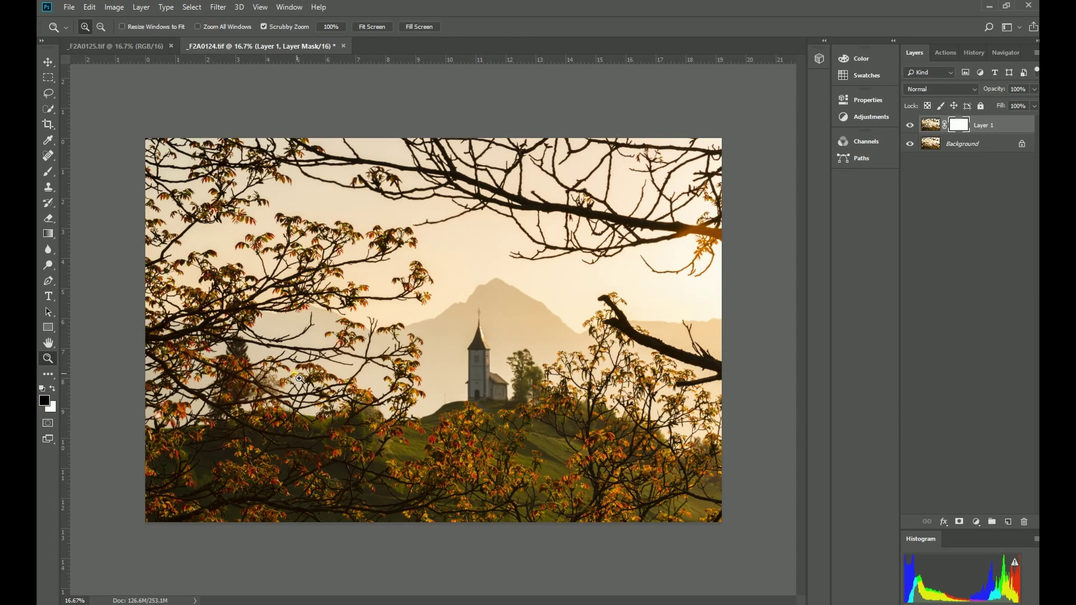
# Step: Paint black on Layer 1's mask over the church and the tree beside it with a soft 199 px brush
pyautogui.click(506, 375)
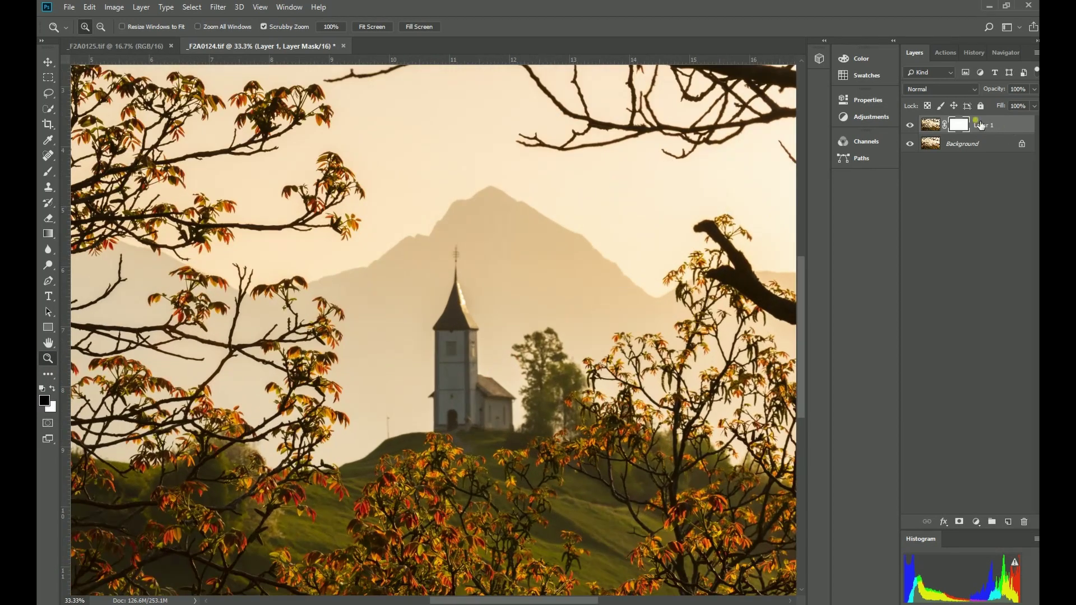
pyautogui.click(507, 348)
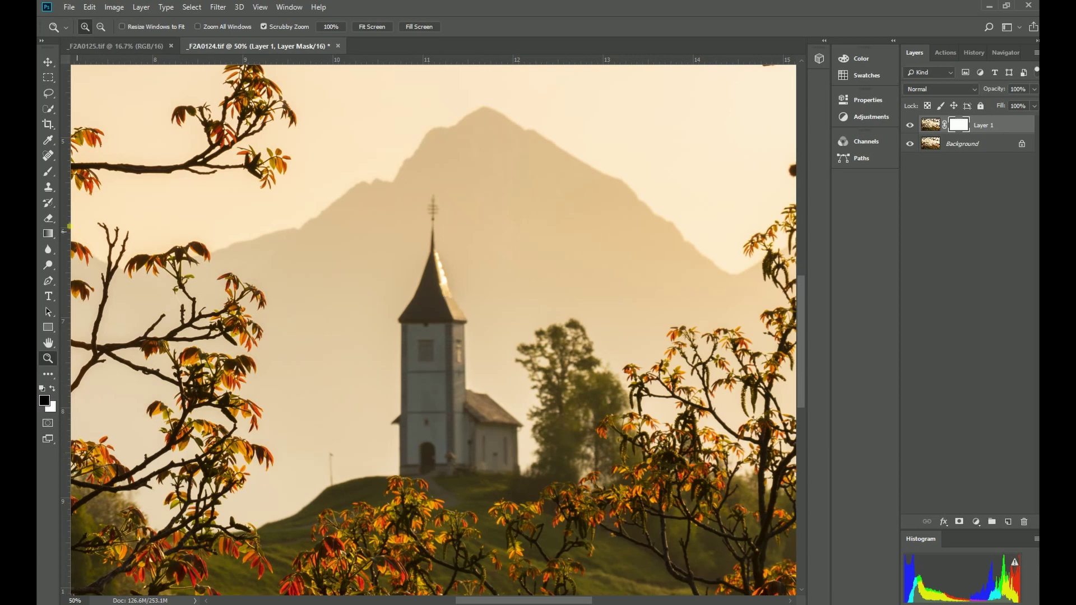
pyautogui.click(48, 174)
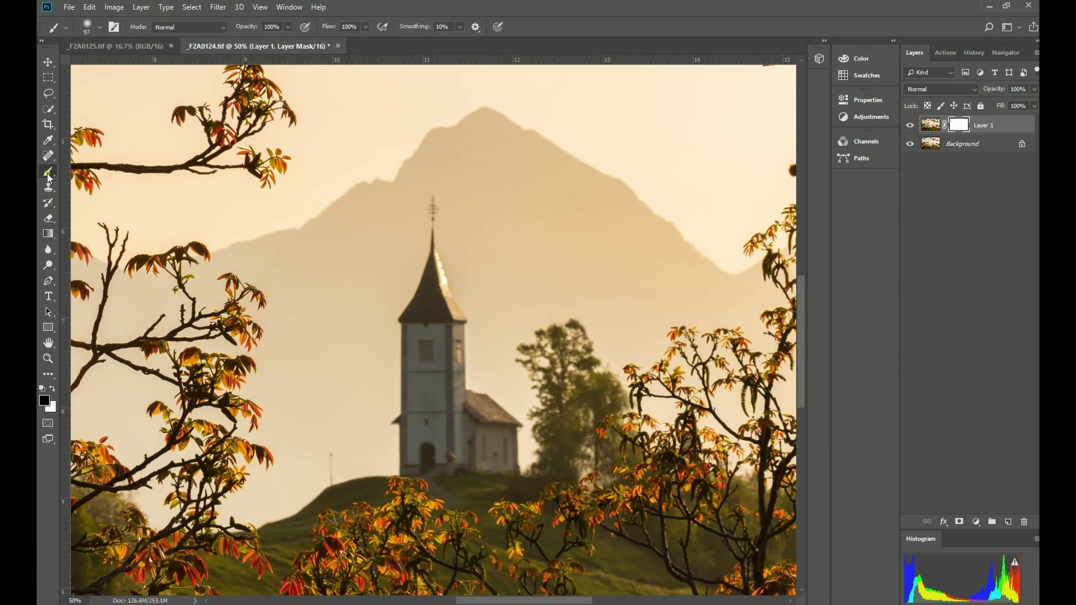
pyautogui.click(100, 27)
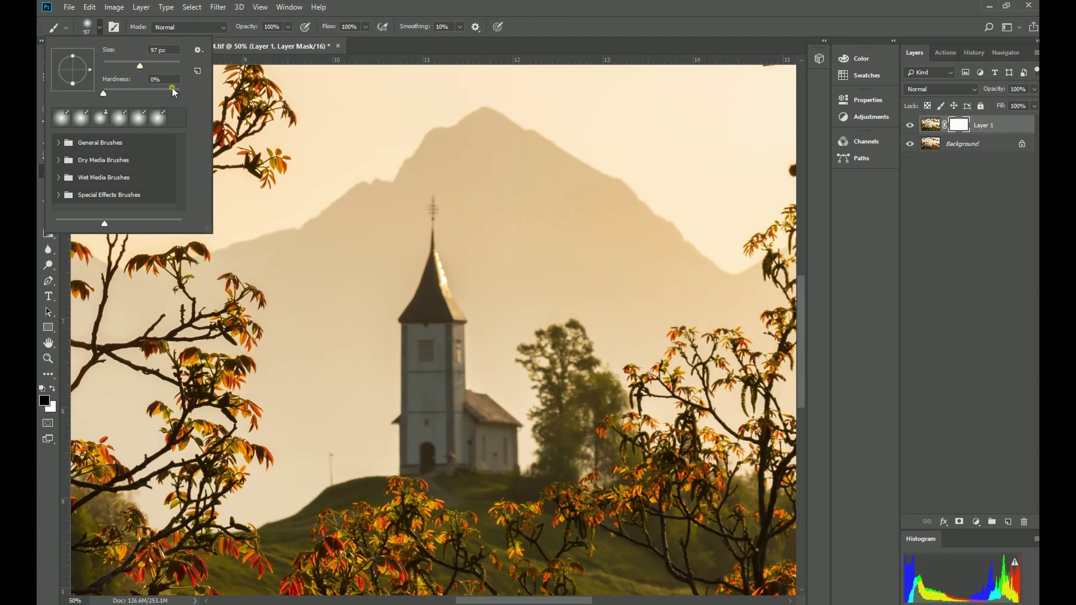
pyautogui.moveTo(153, 65); pyautogui.dragTo(154, 65)
pyautogui.click(99, 28)
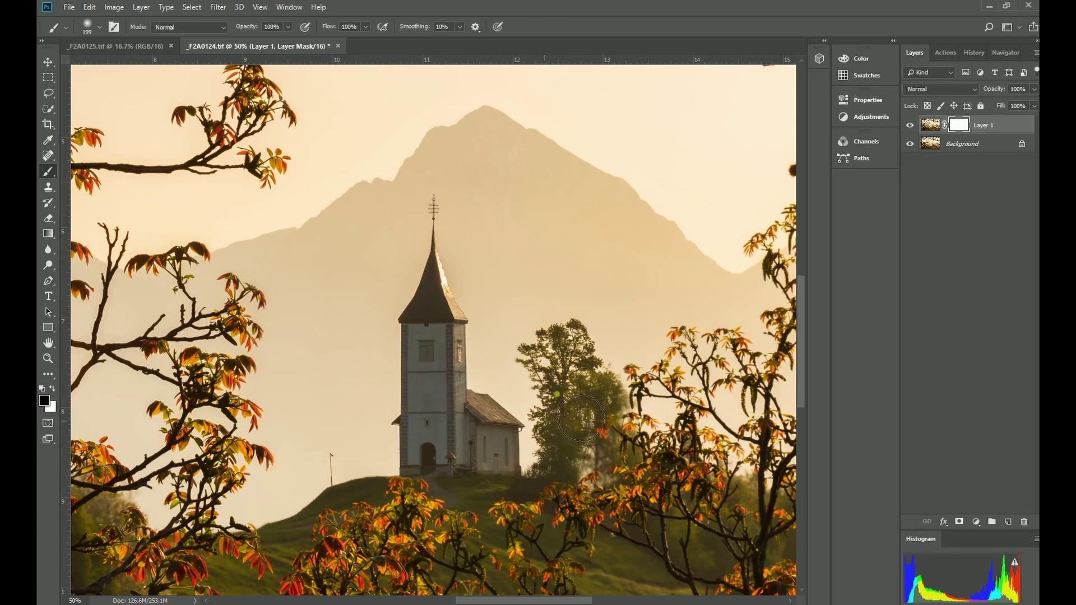
pyautogui.moveTo(537, 387); pyautogui.dragTo(527, 378)
# Step: Review the masked blend as a whole, compare it with _F2A0125.tif, and inspect the branches and church up close
pyautogui.click(48, 359)
pyautogui.rightClick(313, 284)
pyautogui.click(317, 286)
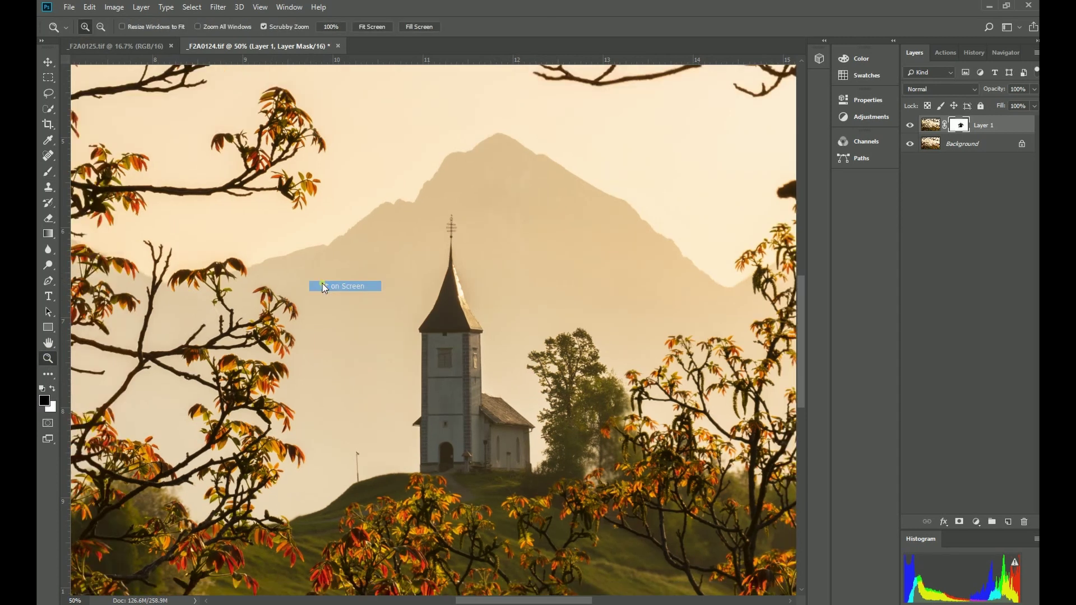
pyautogui.rightClick(324, 284)
pyautogui.click(360, 348)
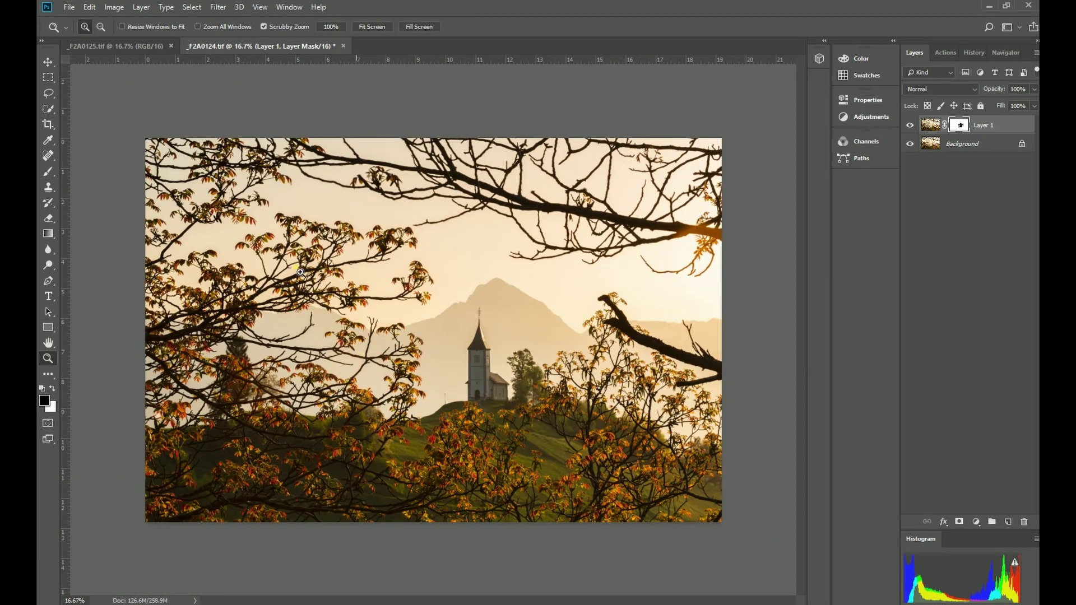
pyautogui.click(116, 49)
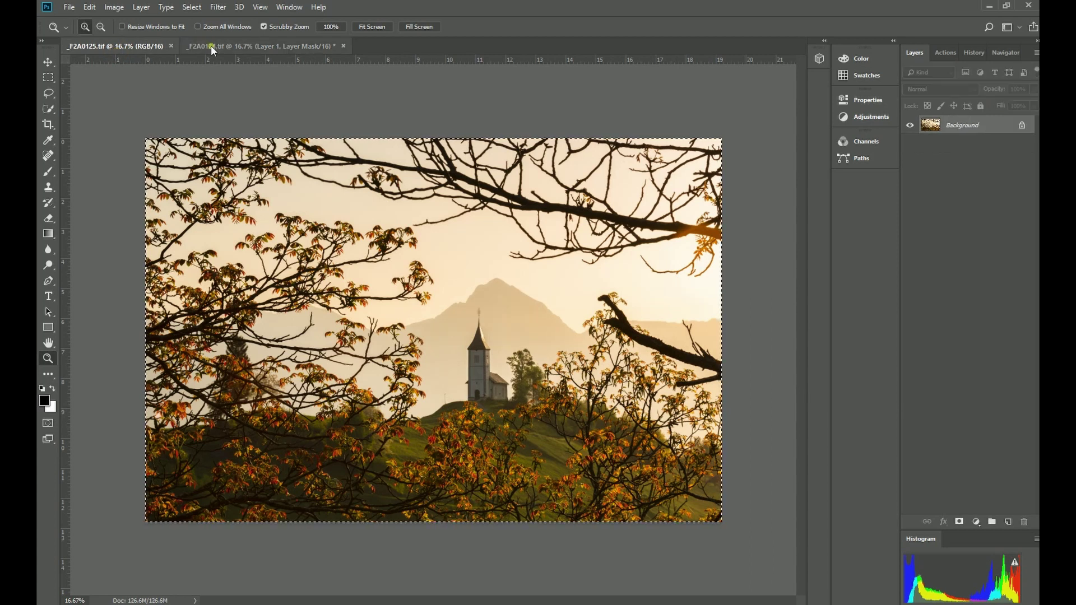
pyautogui.click(211, 45)
pyautogui.click(484, 376)
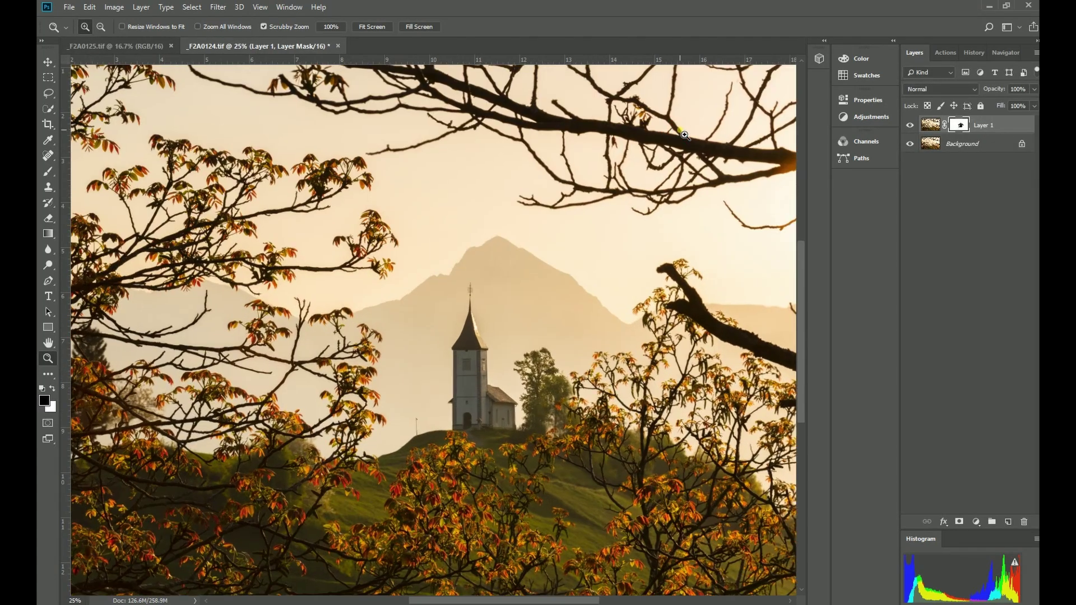
pyautogui.click(684, 136)
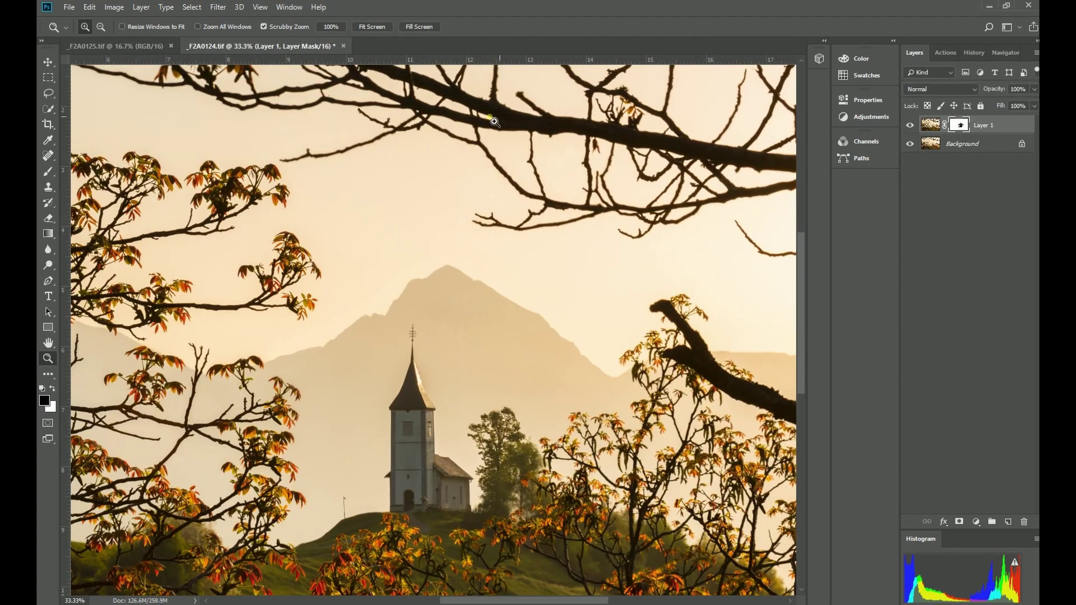
pyautogui.click(422, 464)
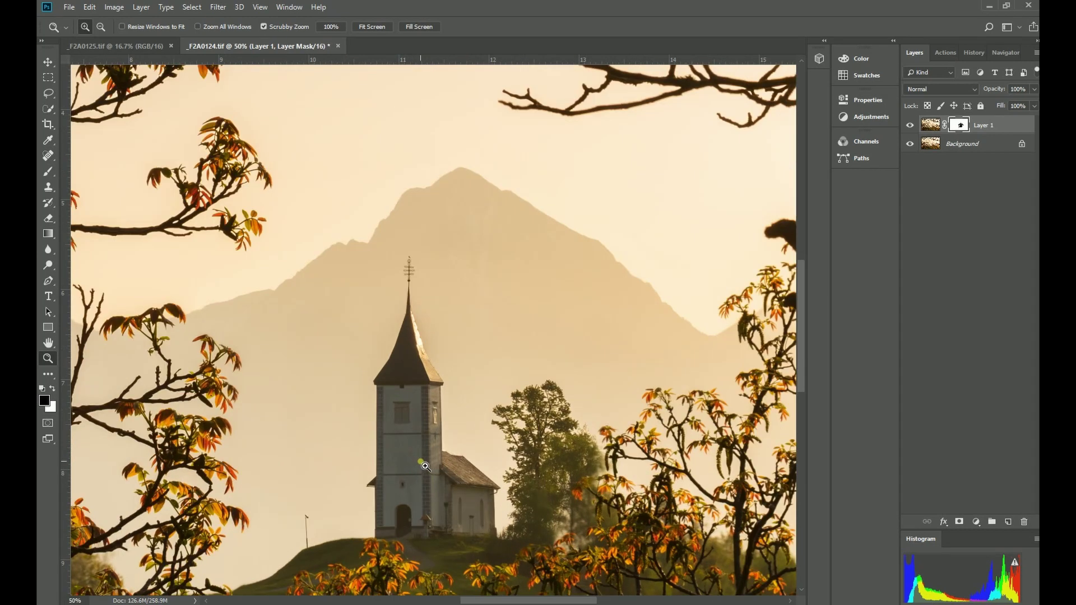
# Step: Flatten the masked blend of Layer 1 and the background into a single layer
pyautogui.rightClick(464, 242)
pyautogui.click(496, 249)
pyautogui.click(504, 306)
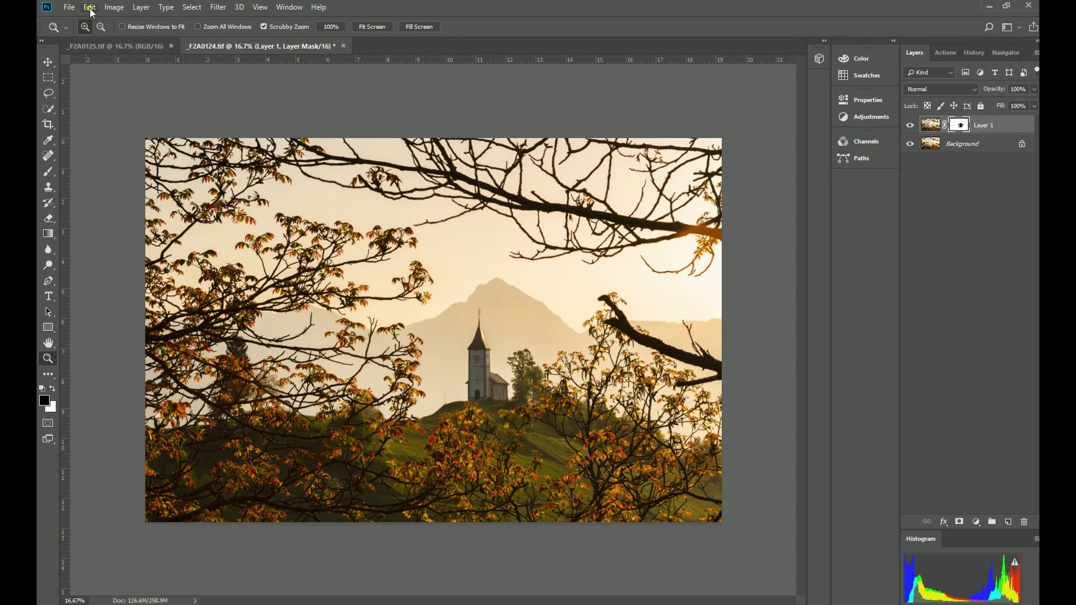
pyautogui.click(148, 8)
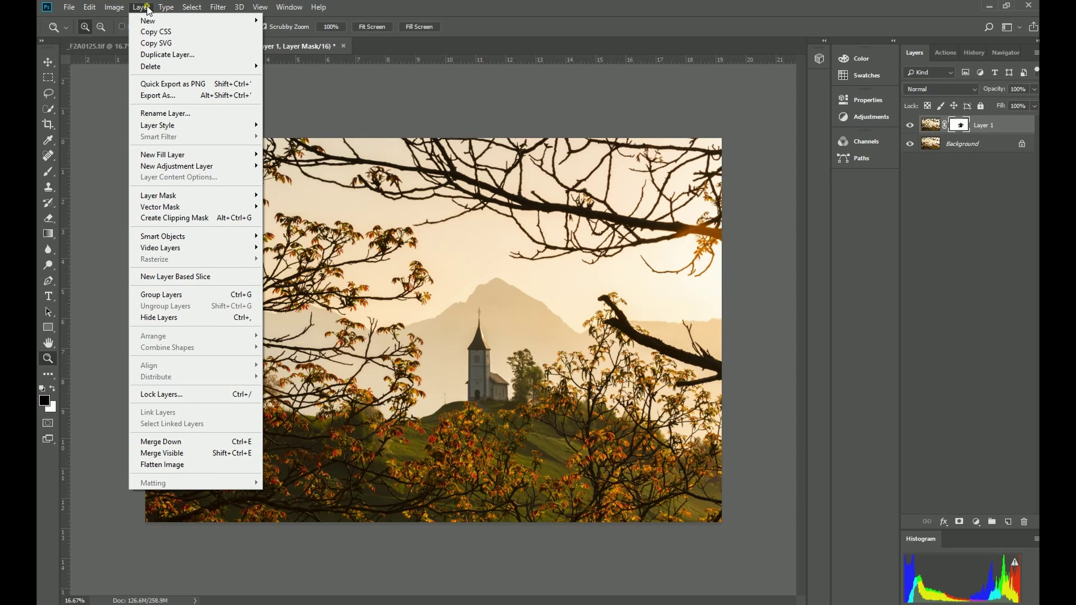
pyautogui.click(186, 465)
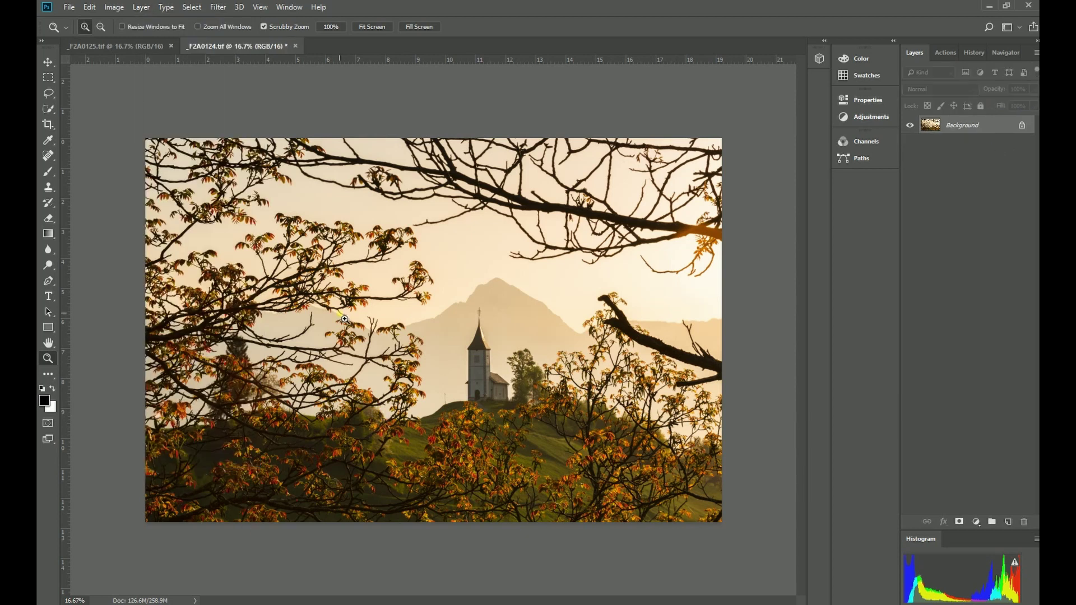
# Step: Save the flattened image as a new TIFF named _F2A0124-FS2 in the TIFFs folder, accepting the offered TIFF options
pyautogui.click(69, 7)
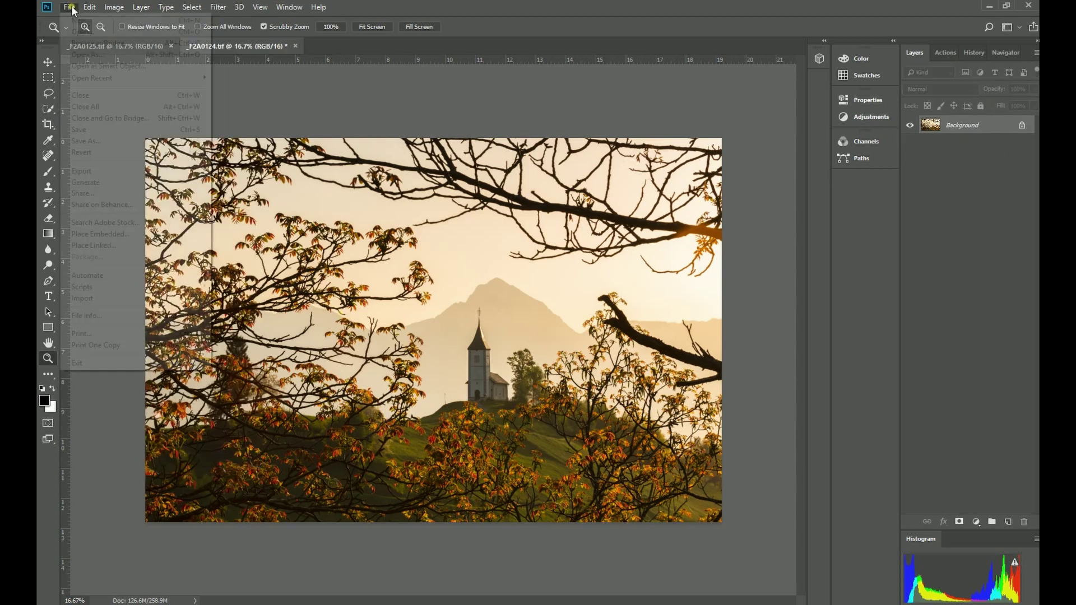
pyautogui.click(133, 140)
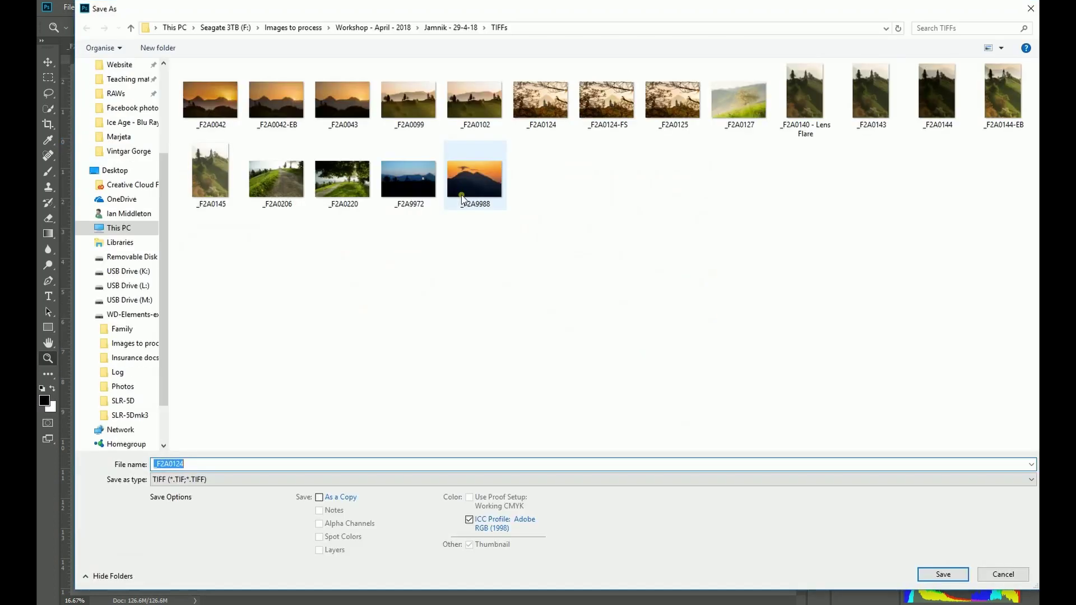
pyautogui.click(205, 468)
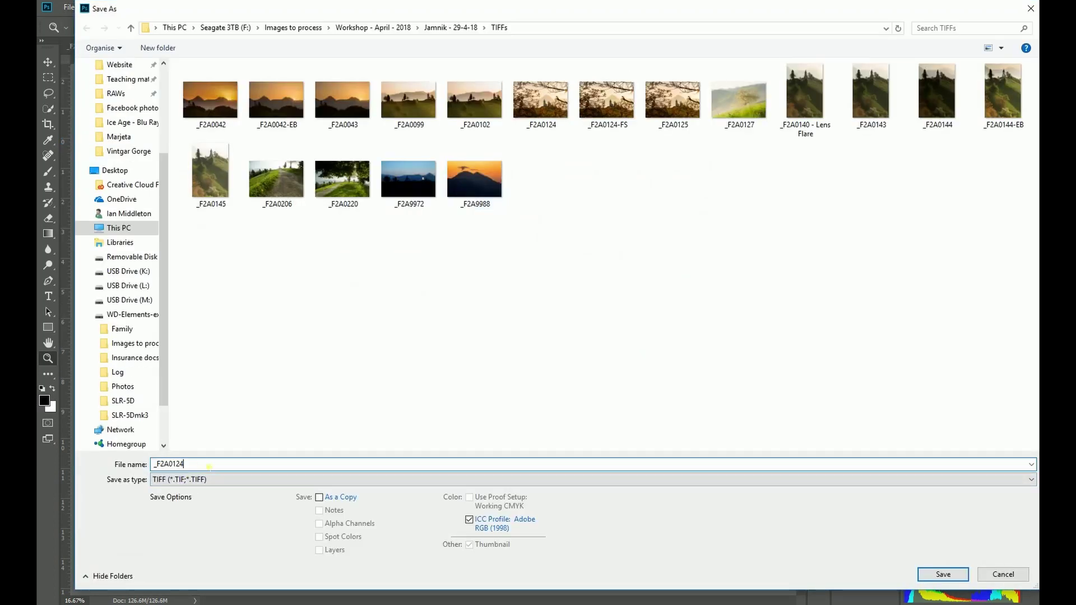
pyautogui.write('-FS')
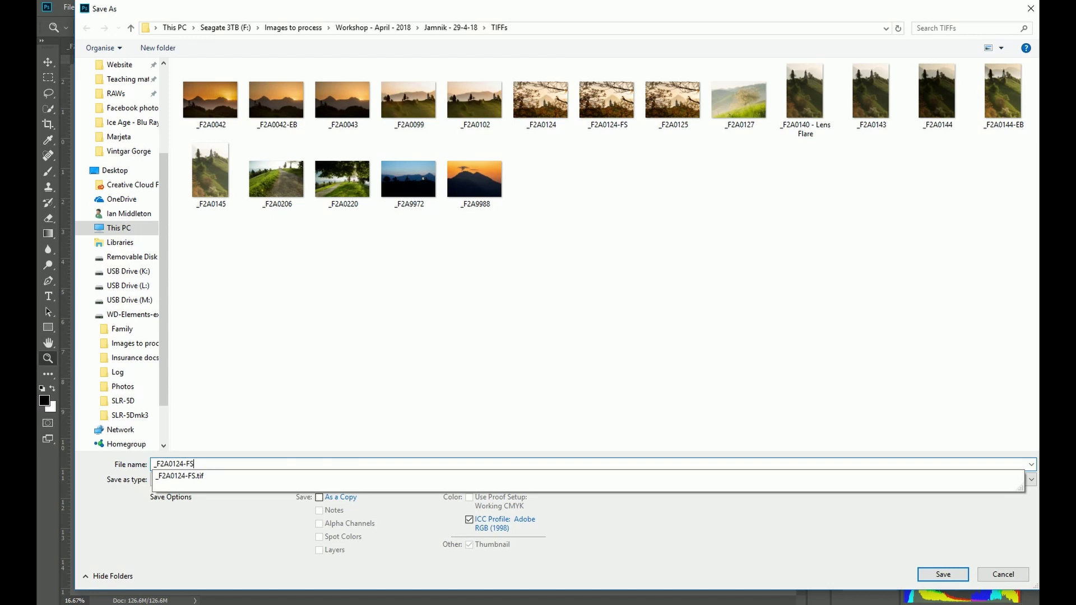
pyautogui.write('2')
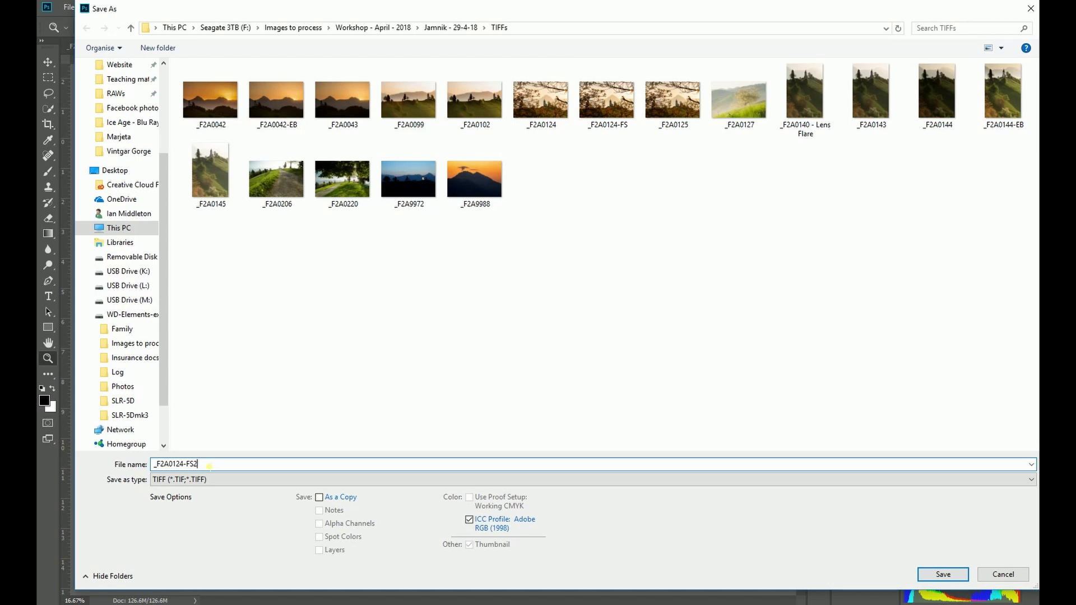
pyautogui.click(944, 574)
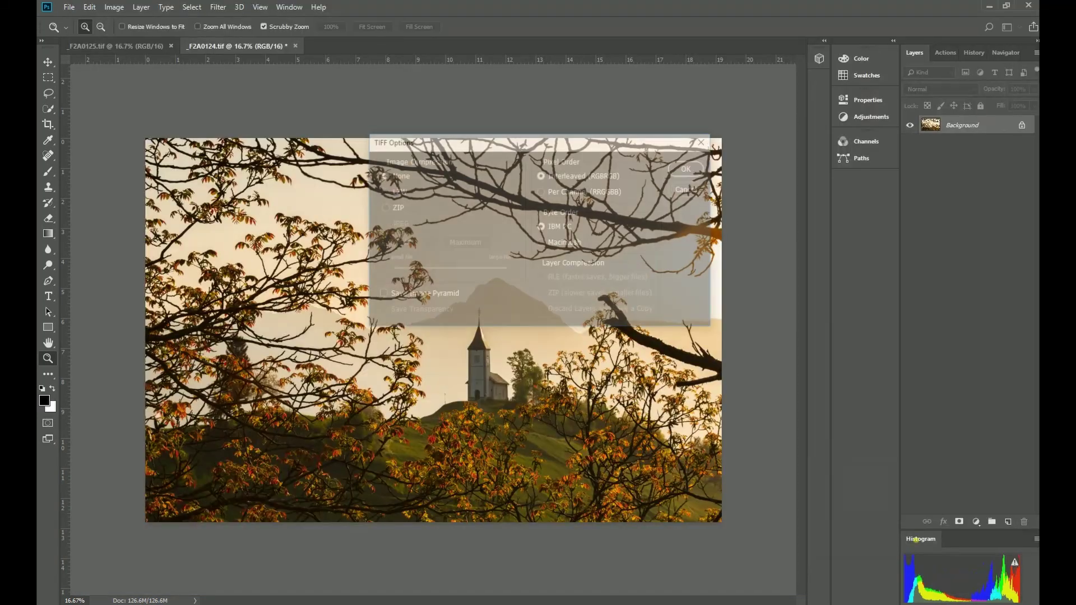
pyautogui.click(690, 168)
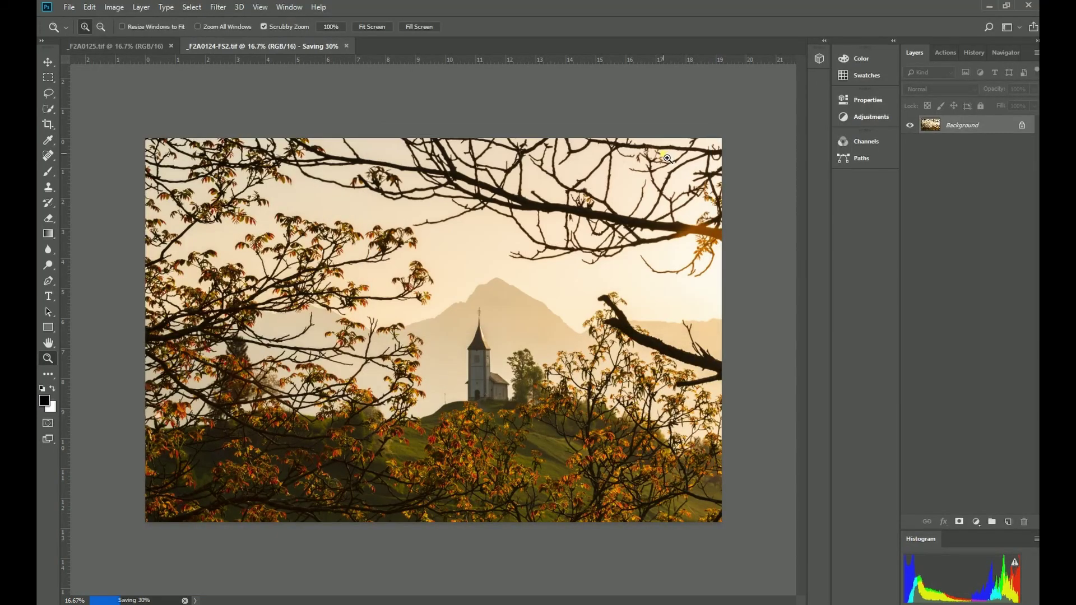